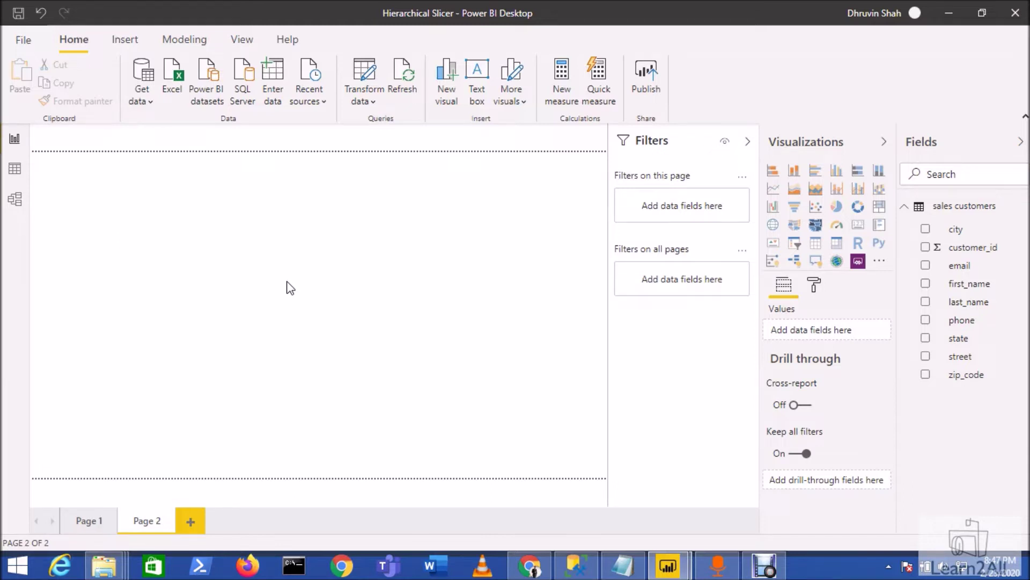
Glance at the recent reports in the File backstage, then return to the report
click(311, 356)
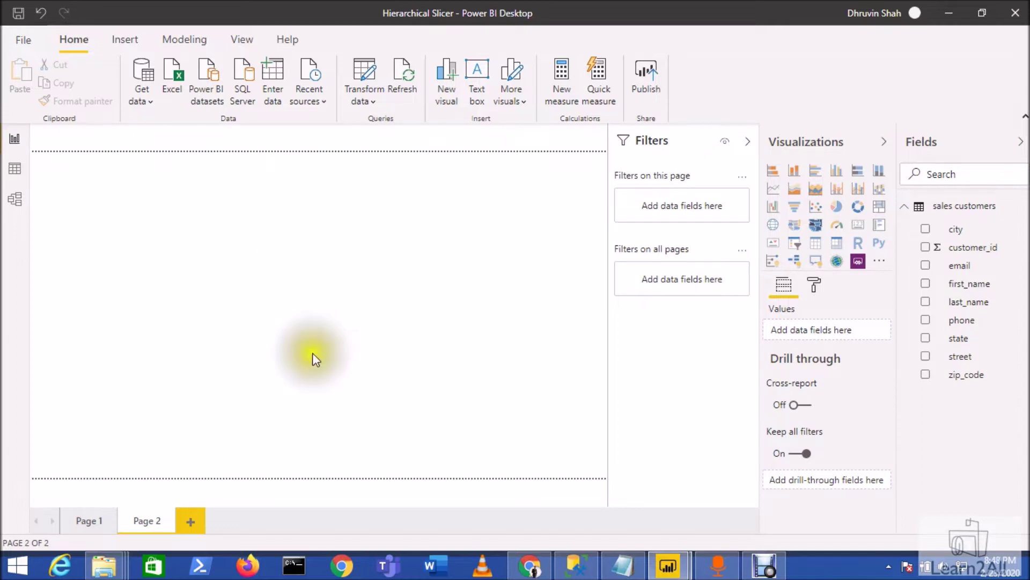
click(23, 41)
click(24, 23)
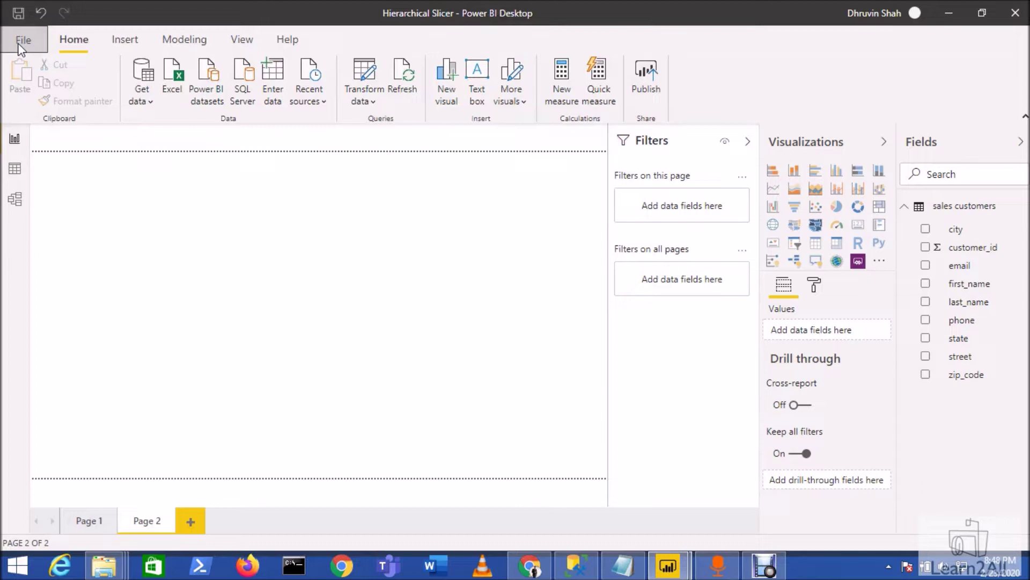
Browse the preview features in Options and Settings without changing anything
click(18, 43)
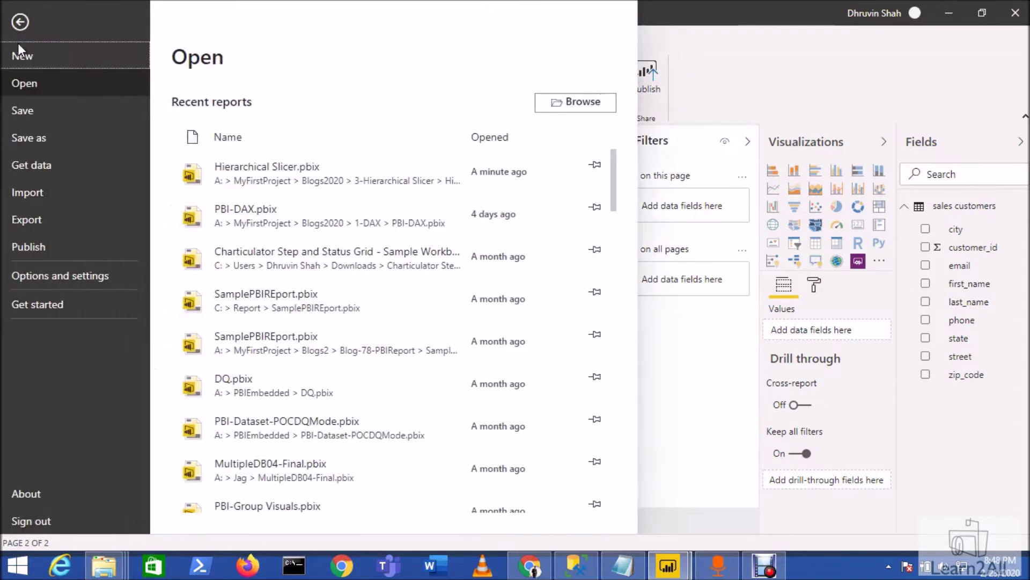
click(37, 275)
click(196, 108)
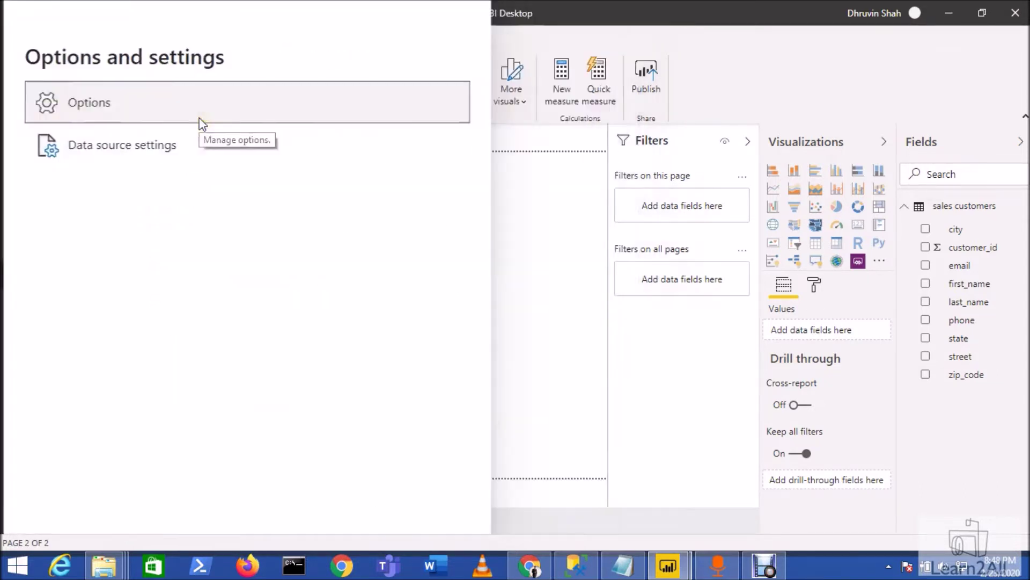
click(340, 317)
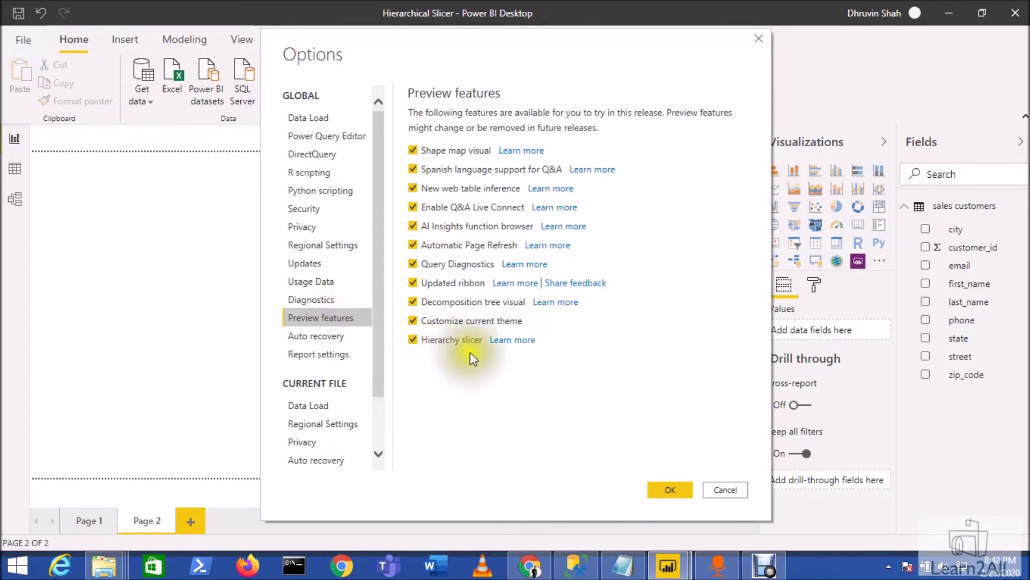
click(719, 493)
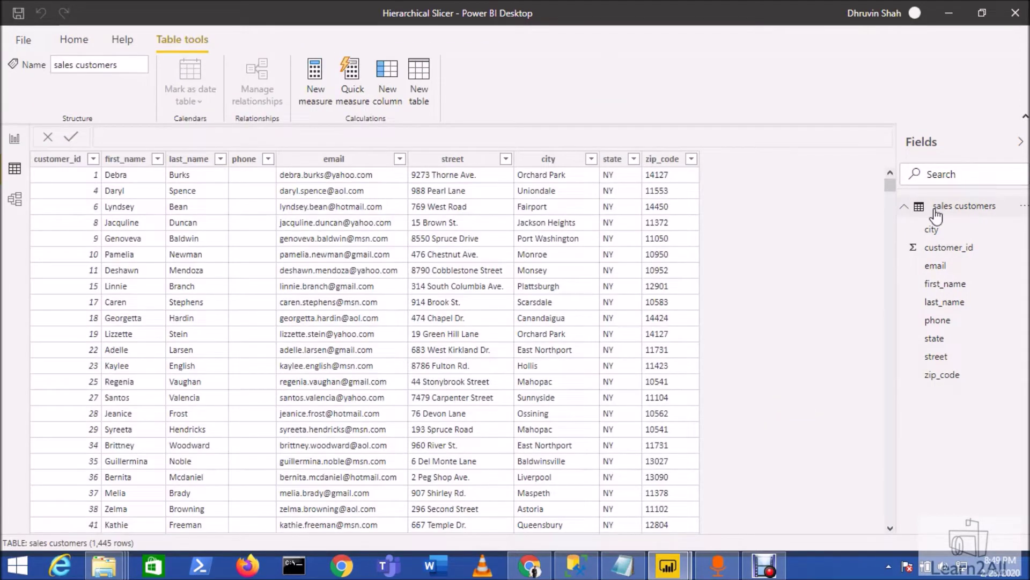
Check the sales customers table data, then add a slicer with state and city fields
click(936, 212)
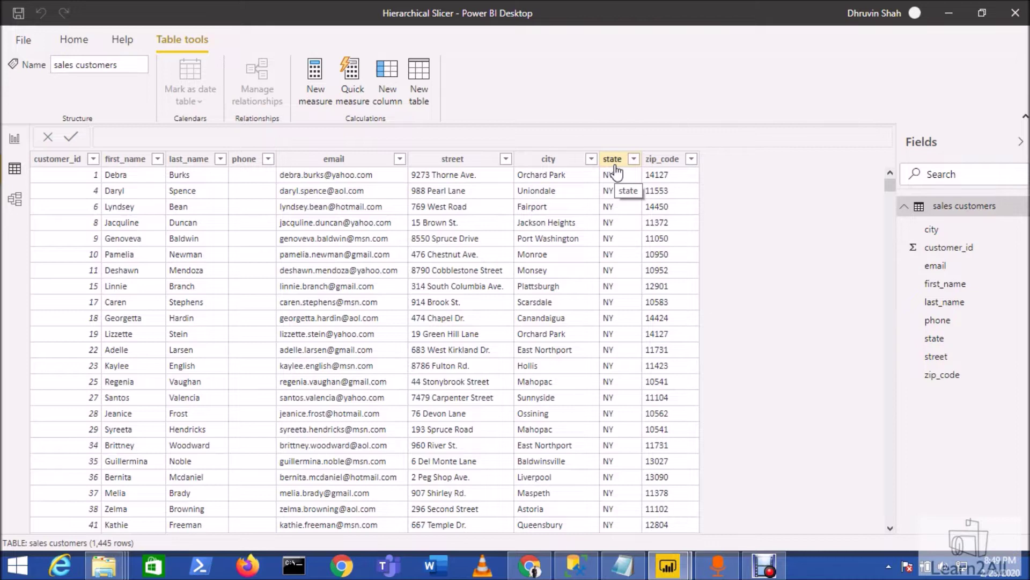
click(19, 145)
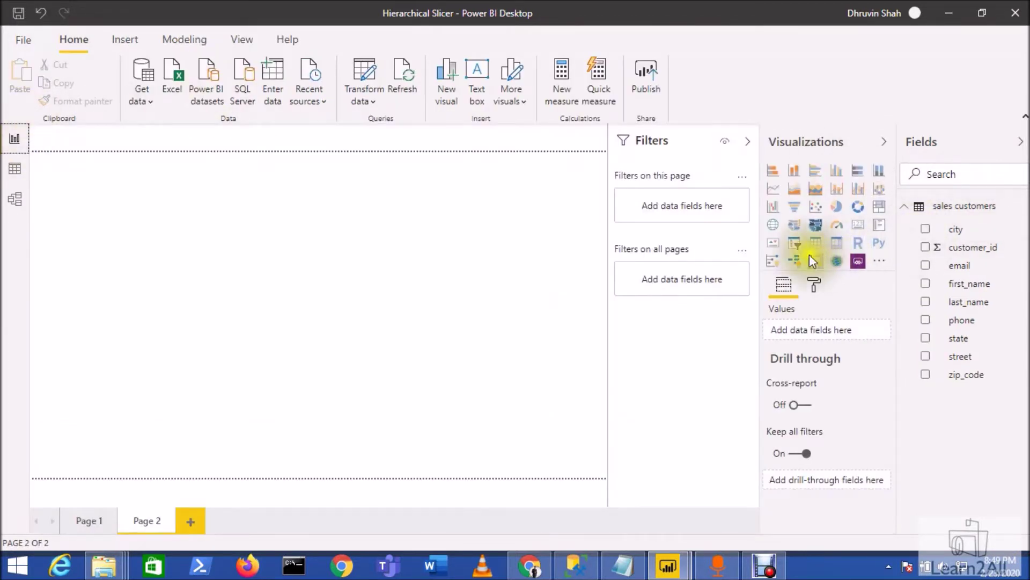
click(794, 246)
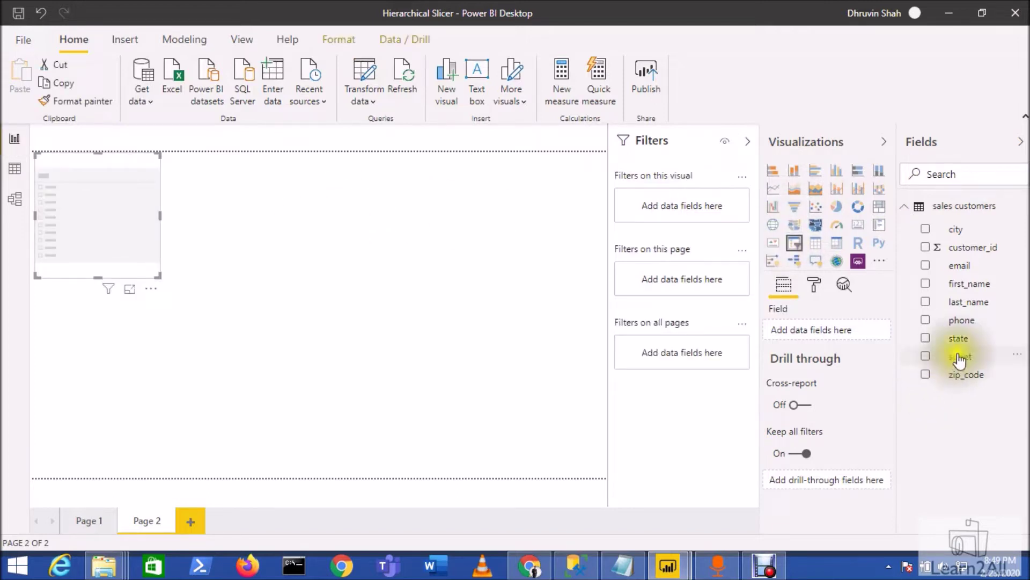
click(925, 338)
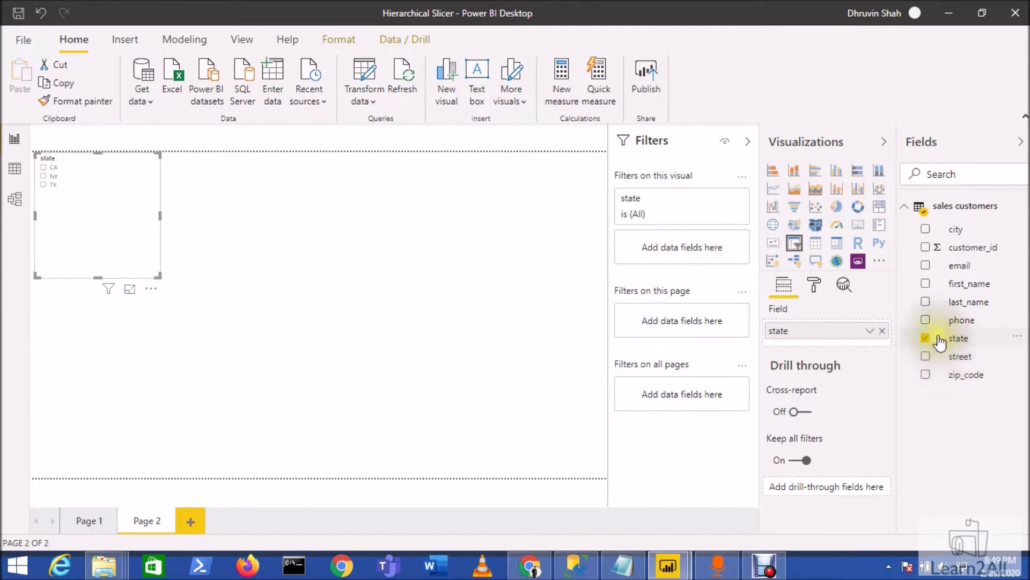
click(926, 228)
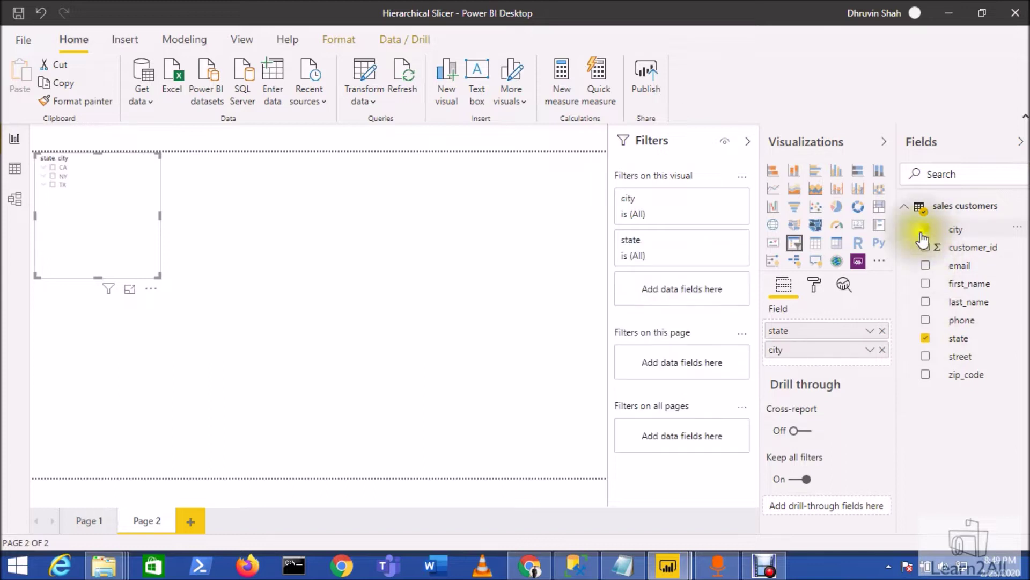
Expand CA in the slicer to list its cities
click(43, 167)
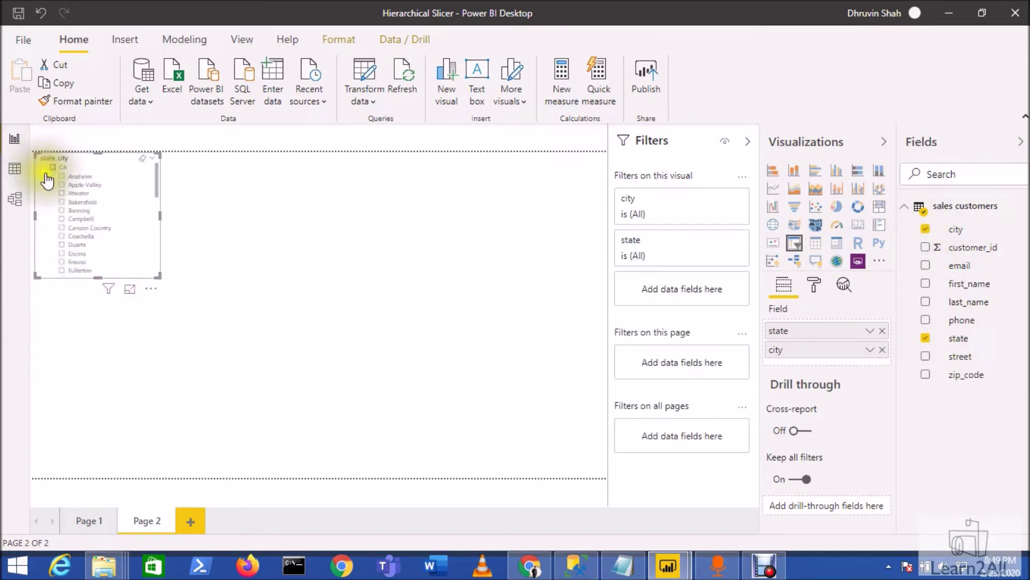
click(44, 167)
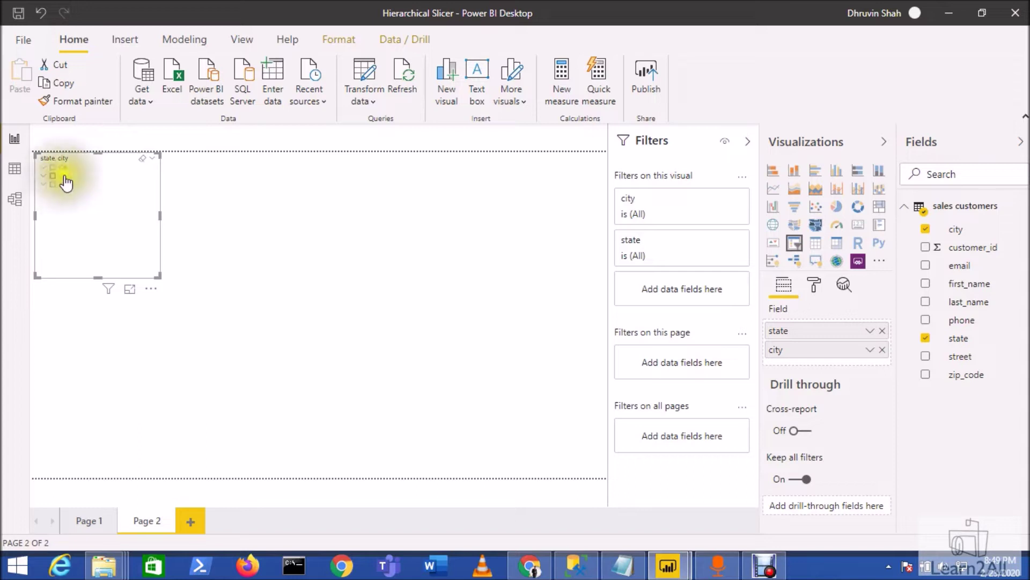
click(44, 168)
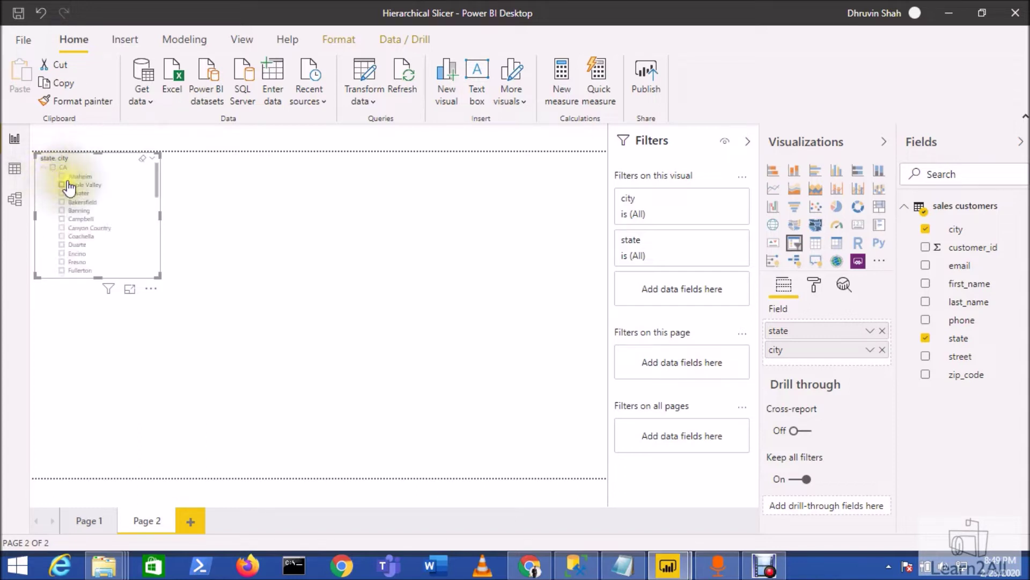
click(97, 525)
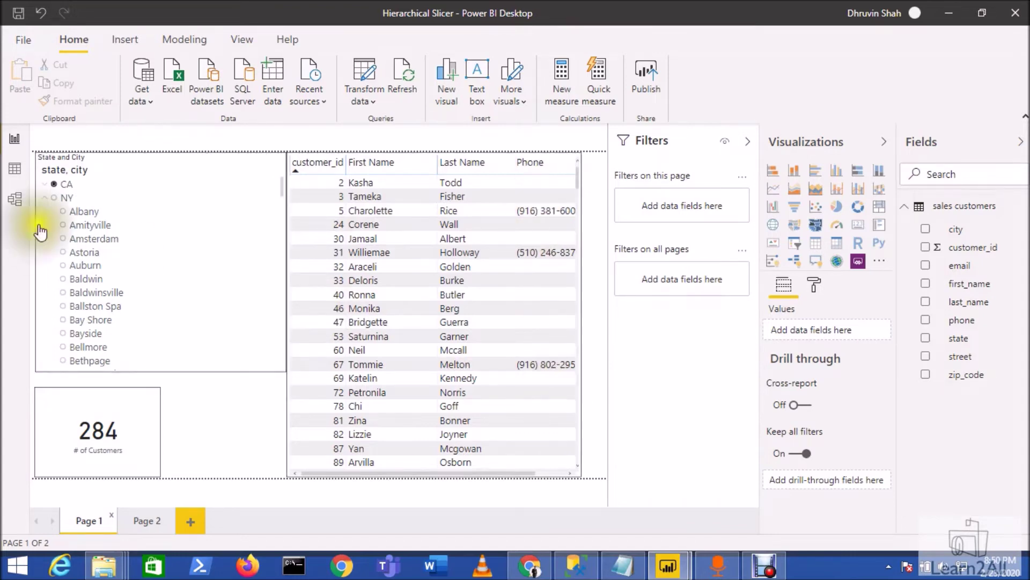
Select the State and City slicer on Page 1
click(225, 166)
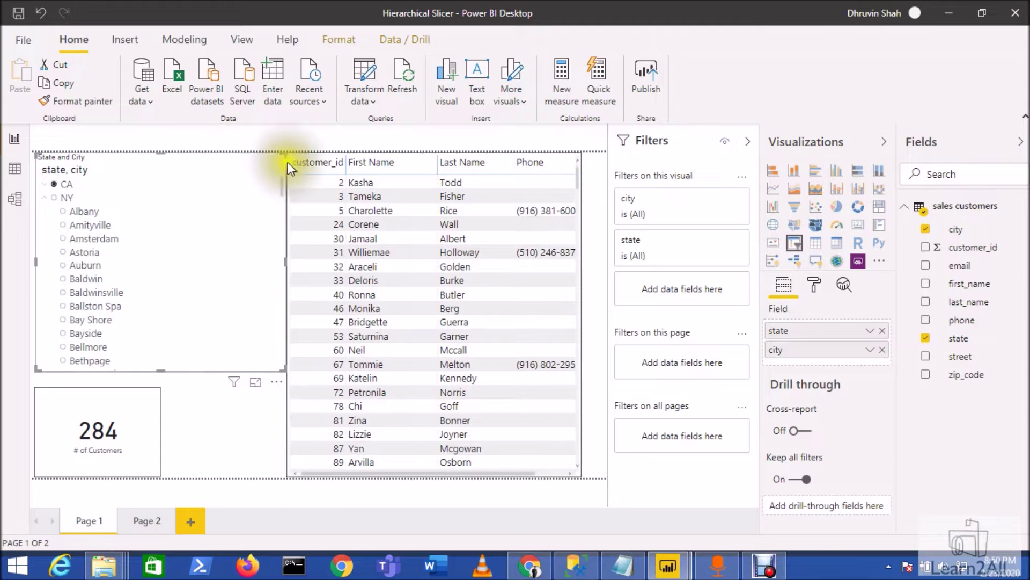
Open the slicer's Selection controls settings, then check and uncheck NY to compare counts
click(813, 291)
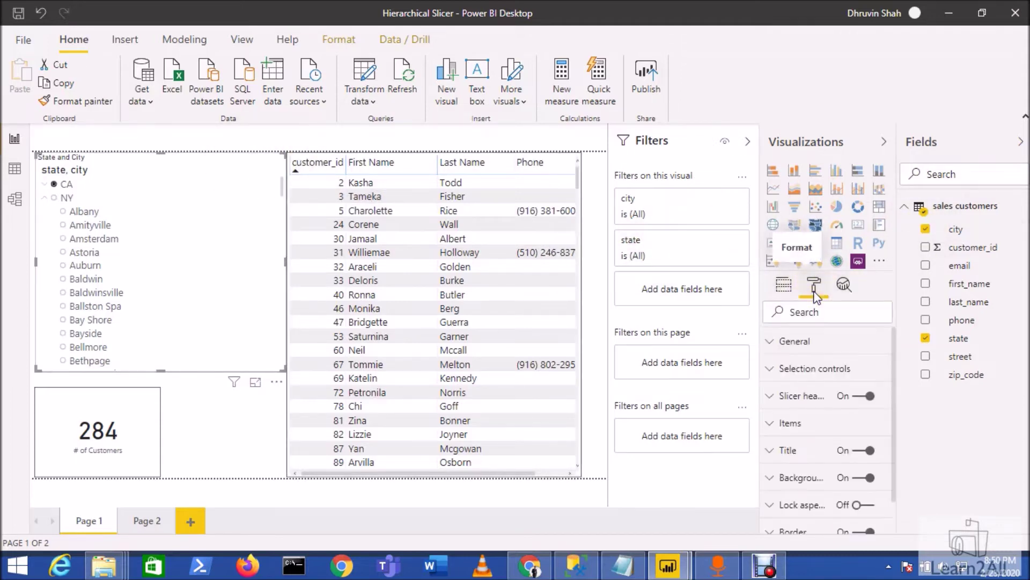
click(788, 367)
scroll(787, 368, down, 3)
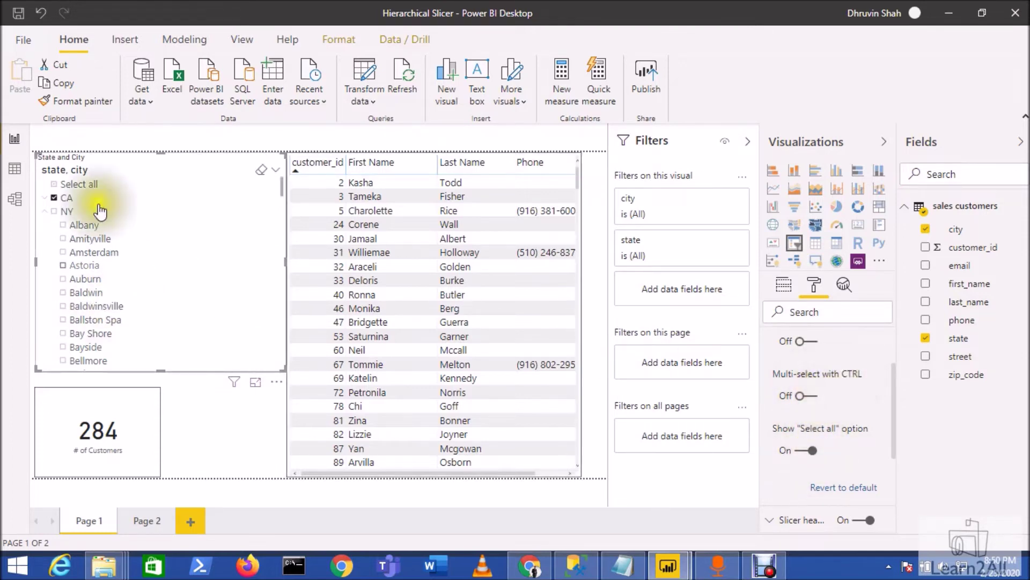
click(54, 212)
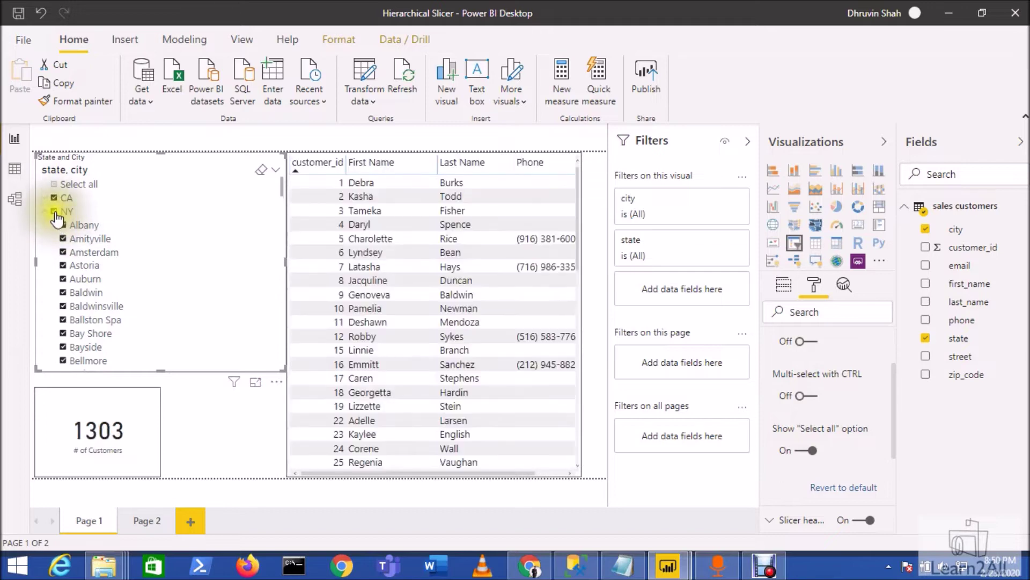
click(55, 212)
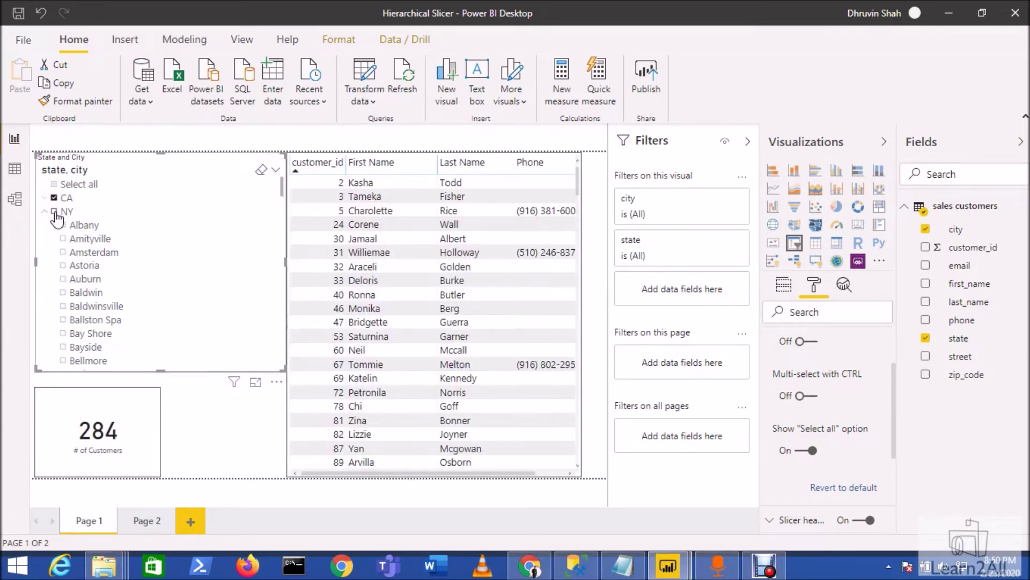
Toggle Multi-select with CTRL on and off, then add NY alongside CA
click(806, 395)
click(802, 399)
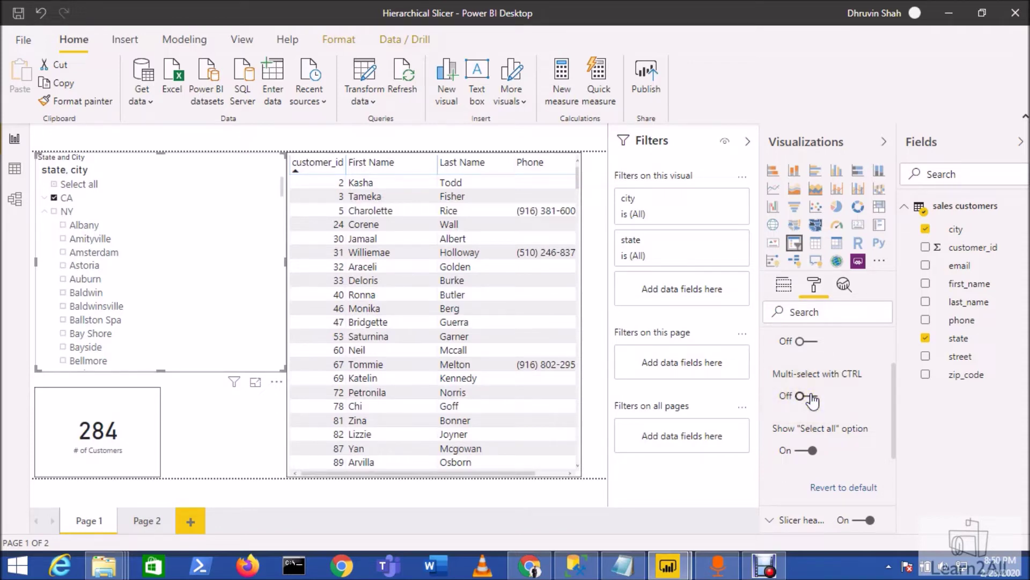
click(56, 213)
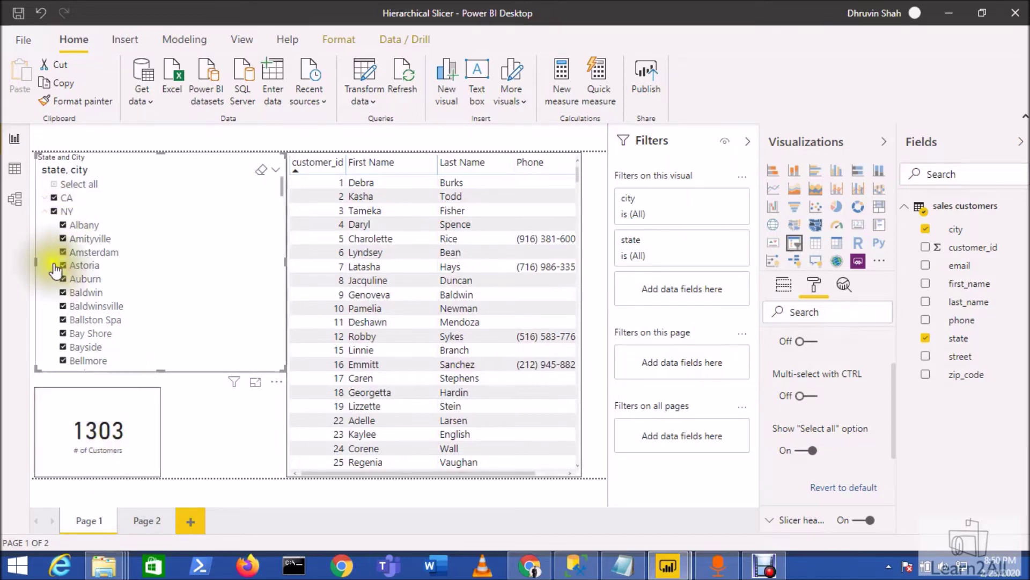
Exclude Albany, Amityville and Amsterdam from NY, remove CA, and collapse both state nodes
click(63, 225)
click(64, 239)
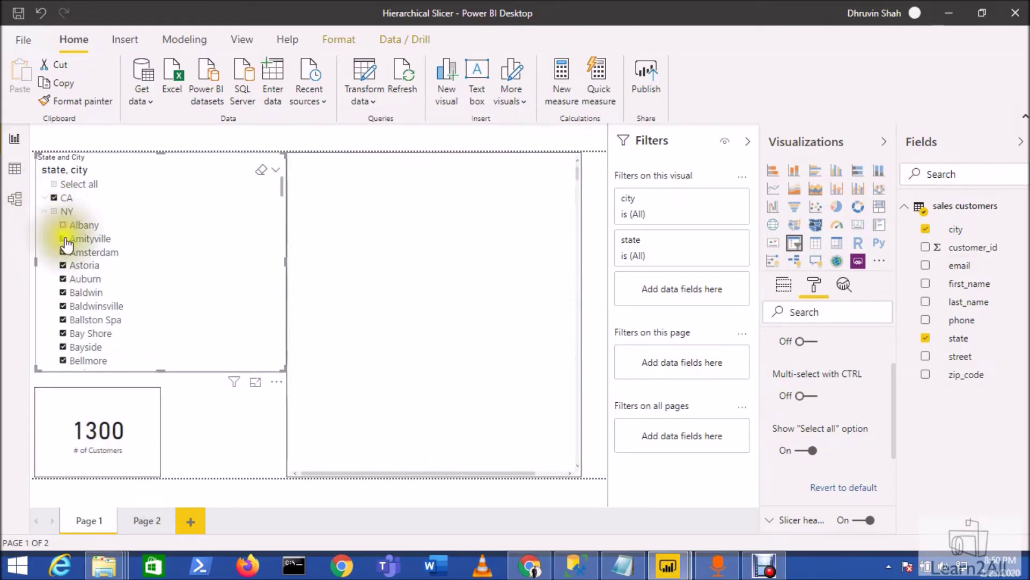
click(63, 252)
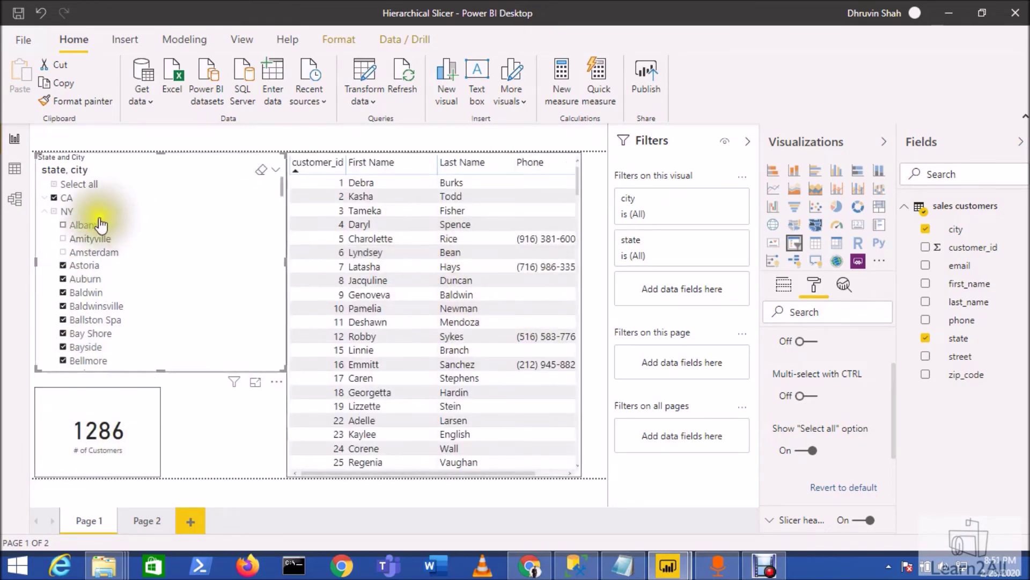
click(45, 198)
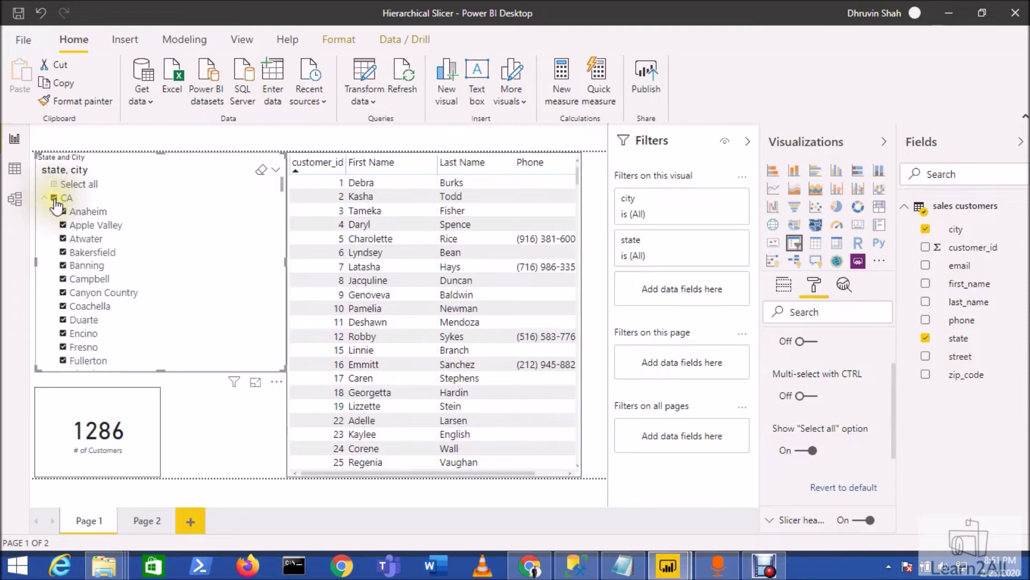
click(53, 199)
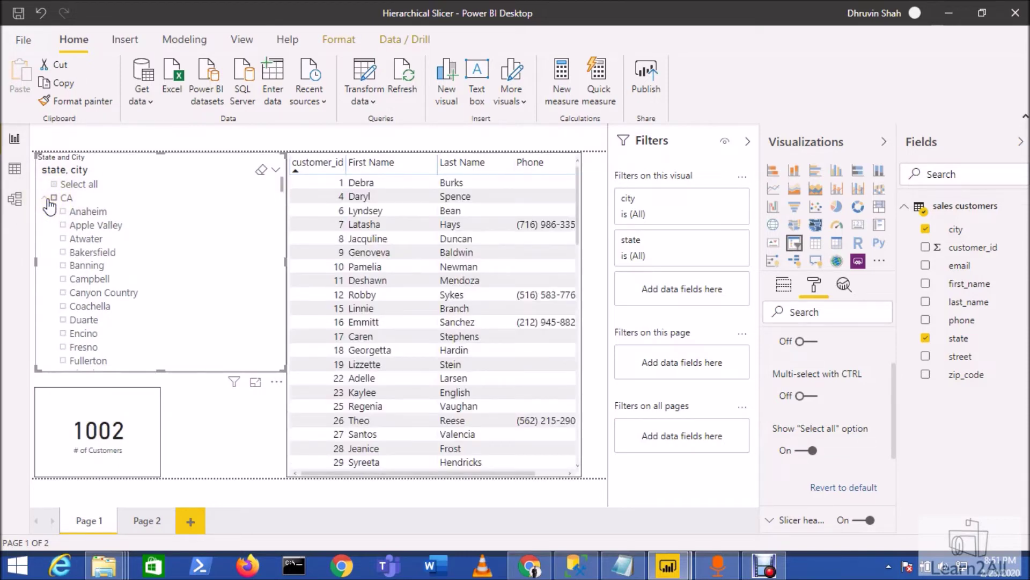
click(46, 198)
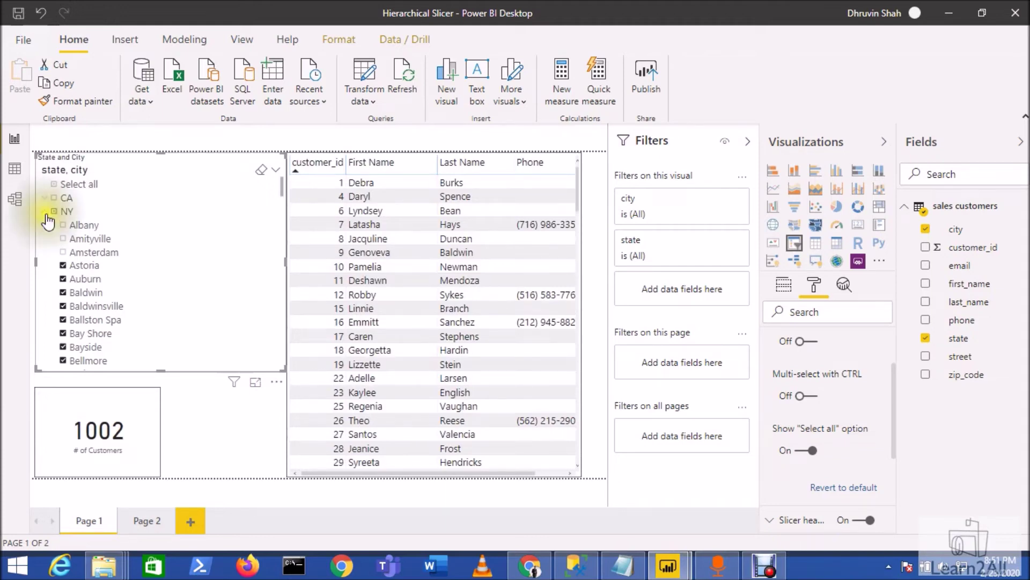
click(46, 214)
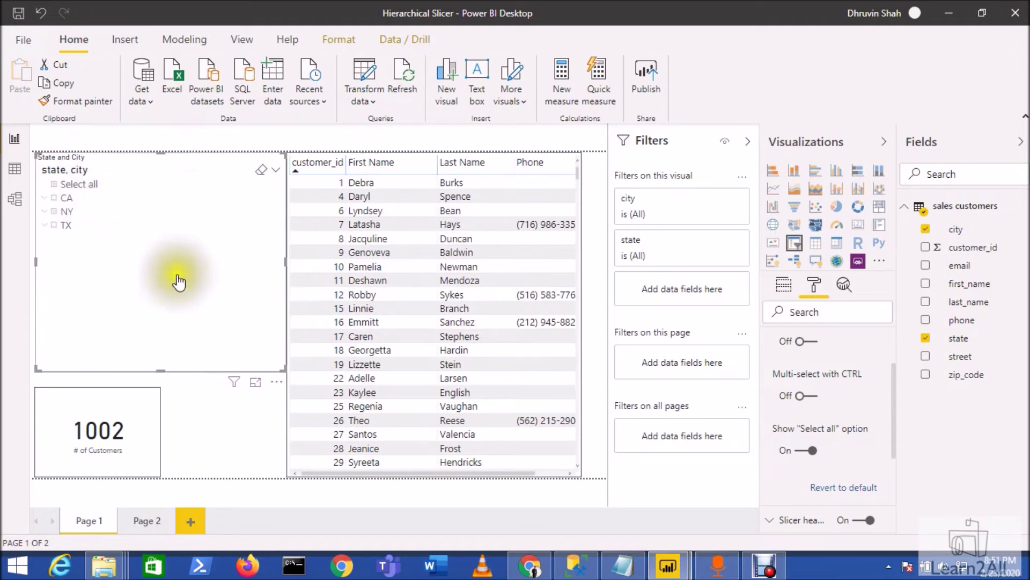
click(277, 171)
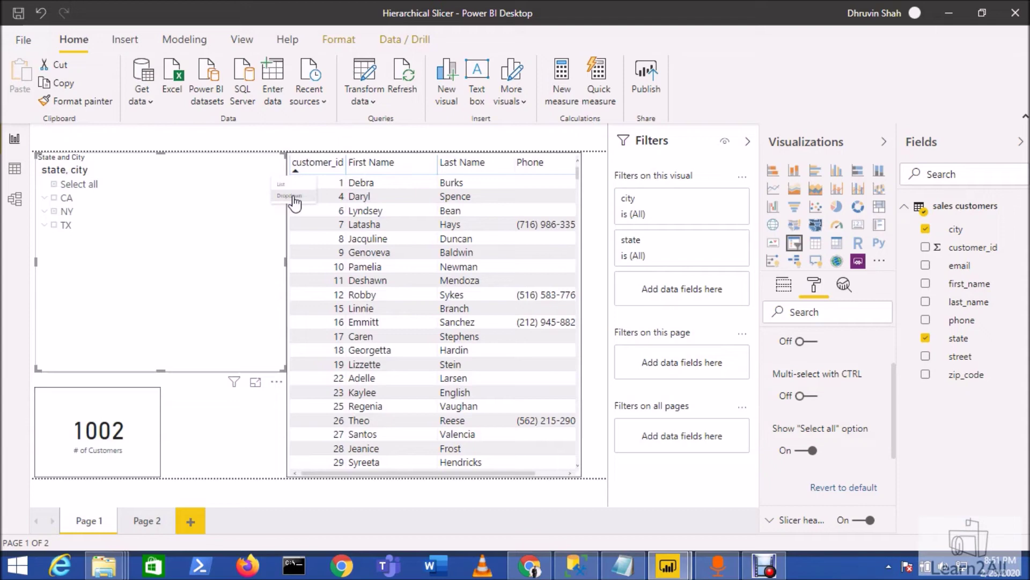
Switch the slicer to Dropdown, browse CA's cities, then change it back to List
click(293, 196)
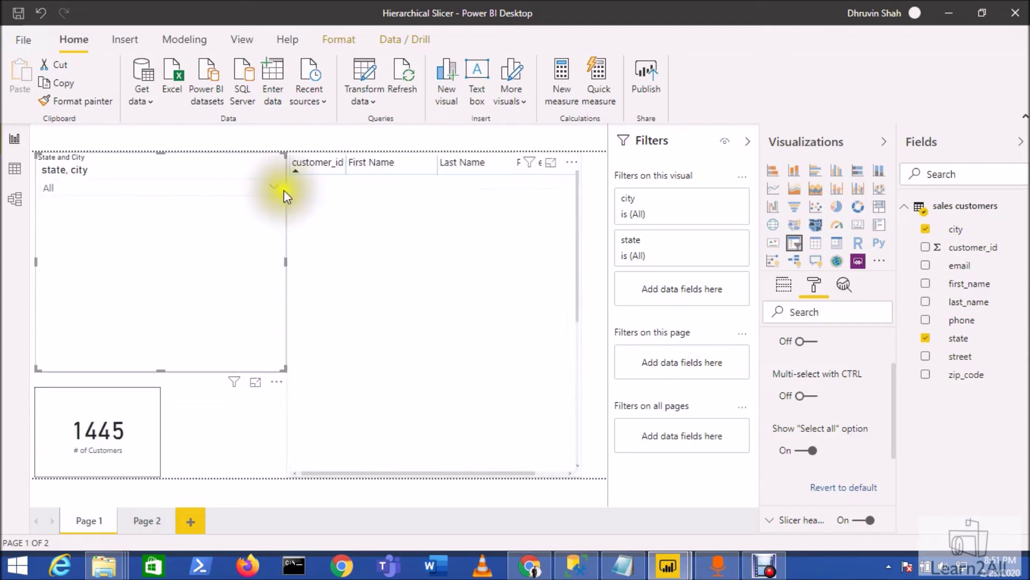
click(273, 187)
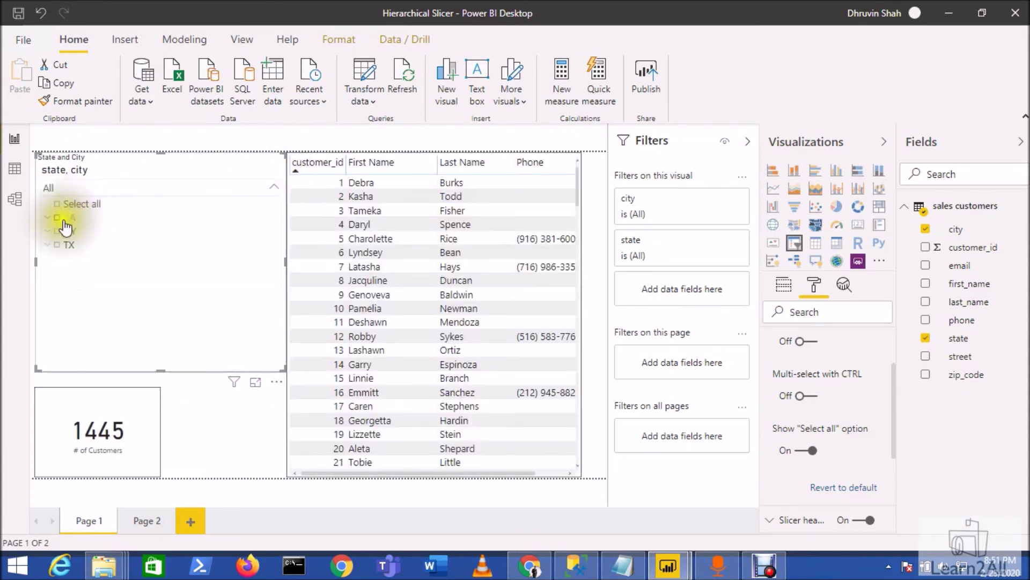
click(49, 218)
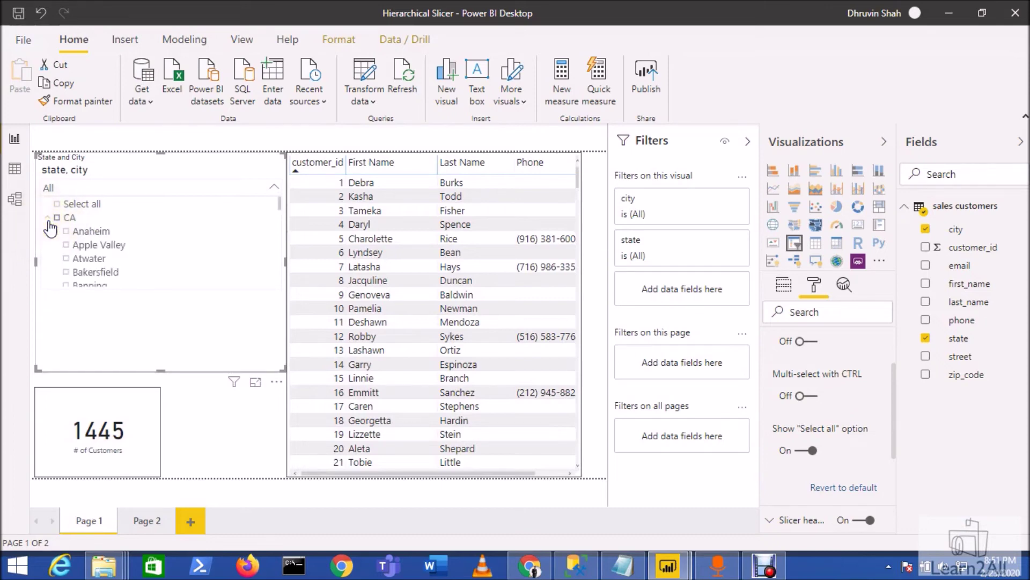
click(110, 221)
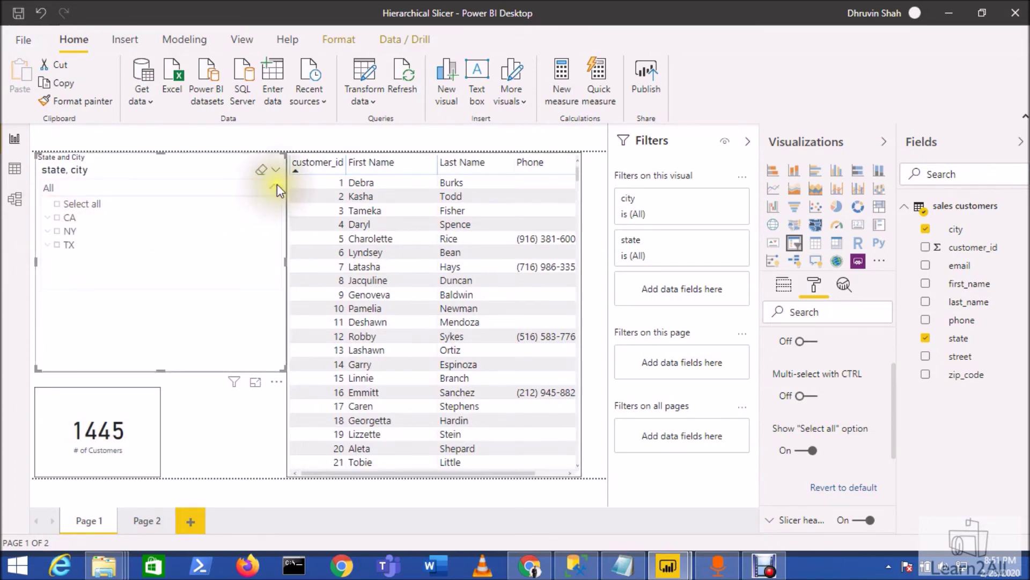
click(276, 170)
click(276, 170)
click(266, 184)
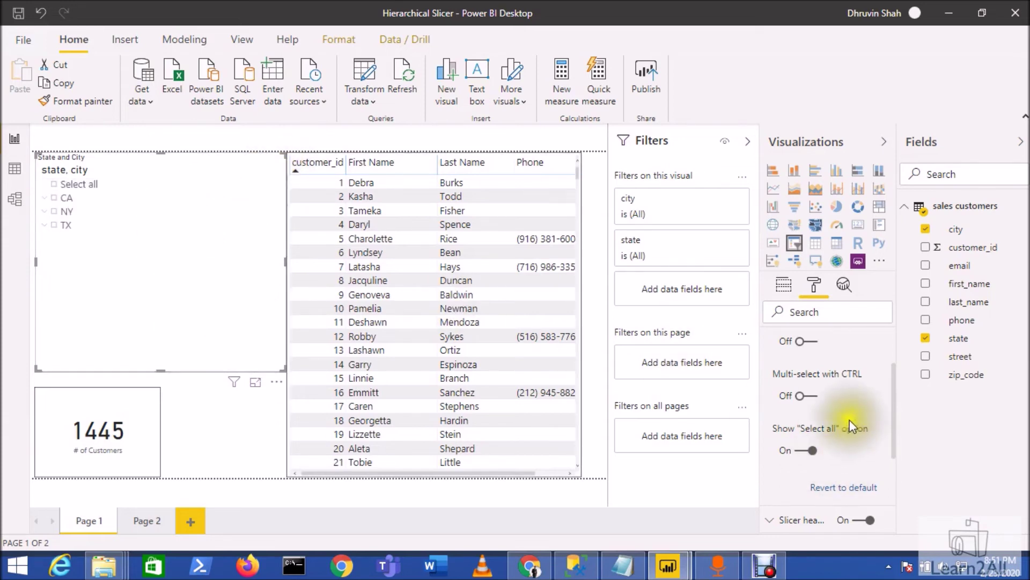
scroll(847, 393, down, 3)
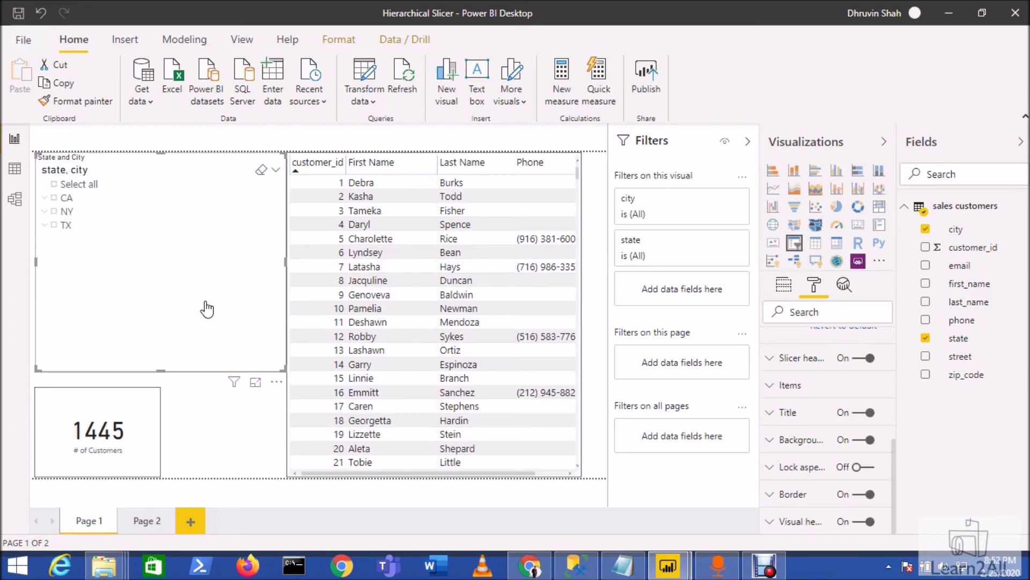
Switch from Power BI Desktop to the Chrome window
key(alt+Tab)
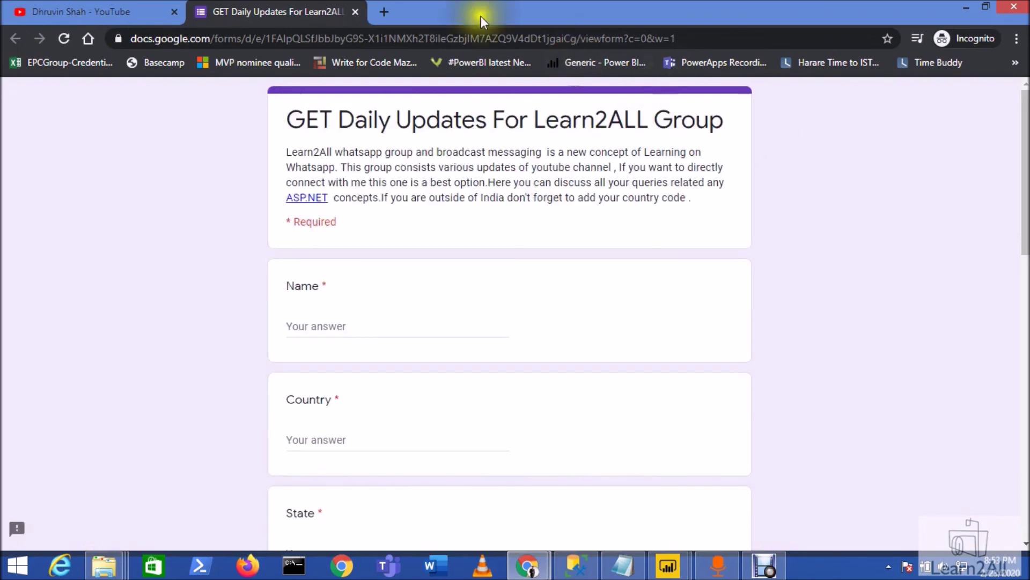
Return to the Learn2All YouTube channel tab
click(130, 4)
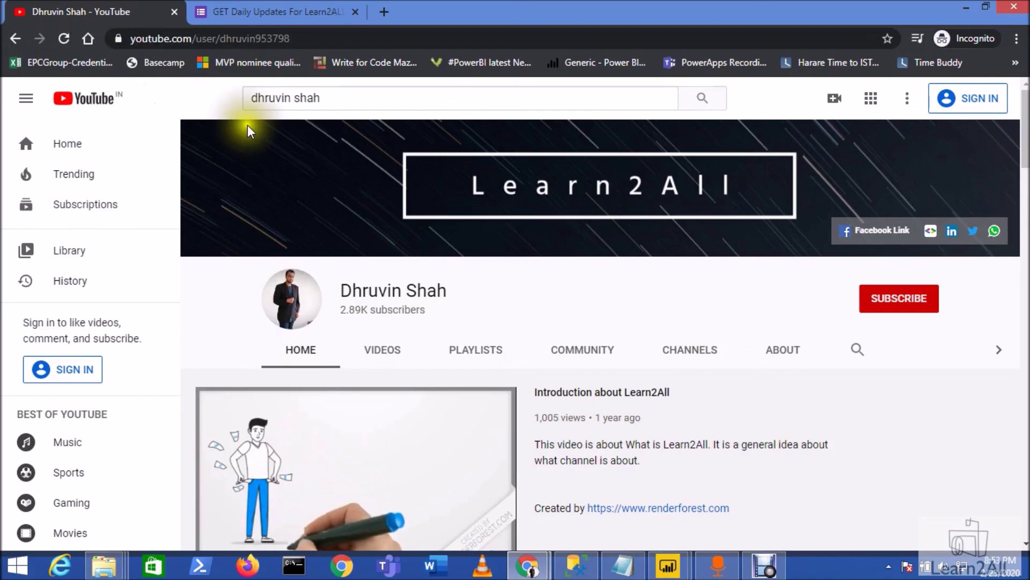